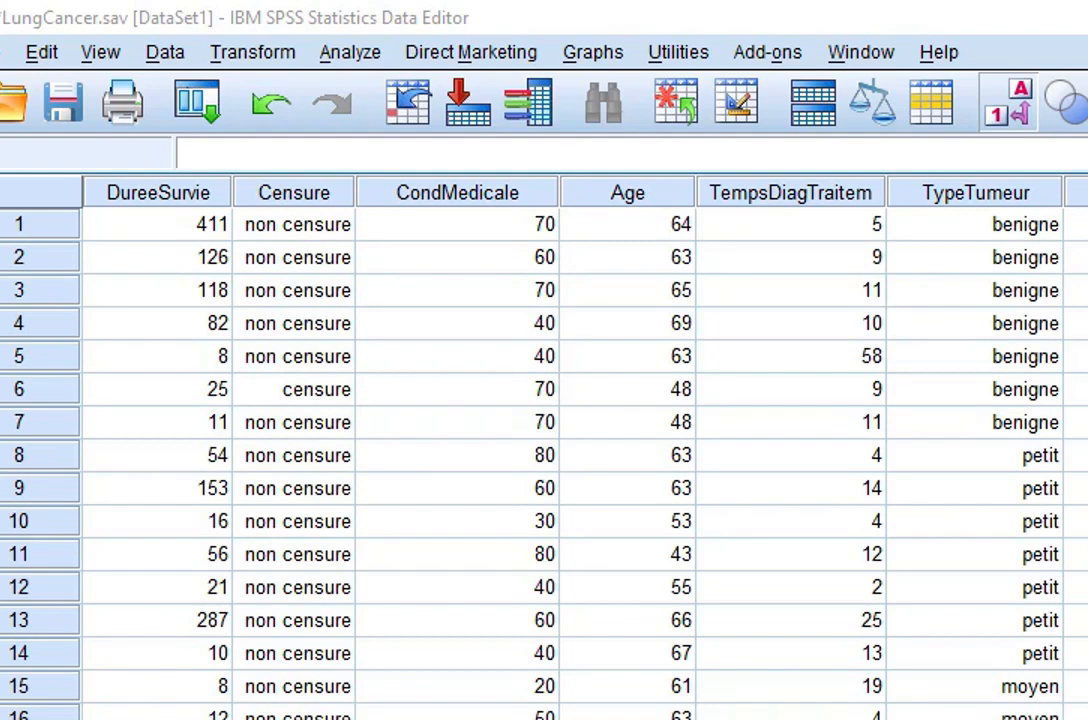
# Review the lung cancer dataset's variables from DureeSurvie through Traitement and look through its cases
pyautogui.click(1010, 108)
pyautogui.click(1008, 108)
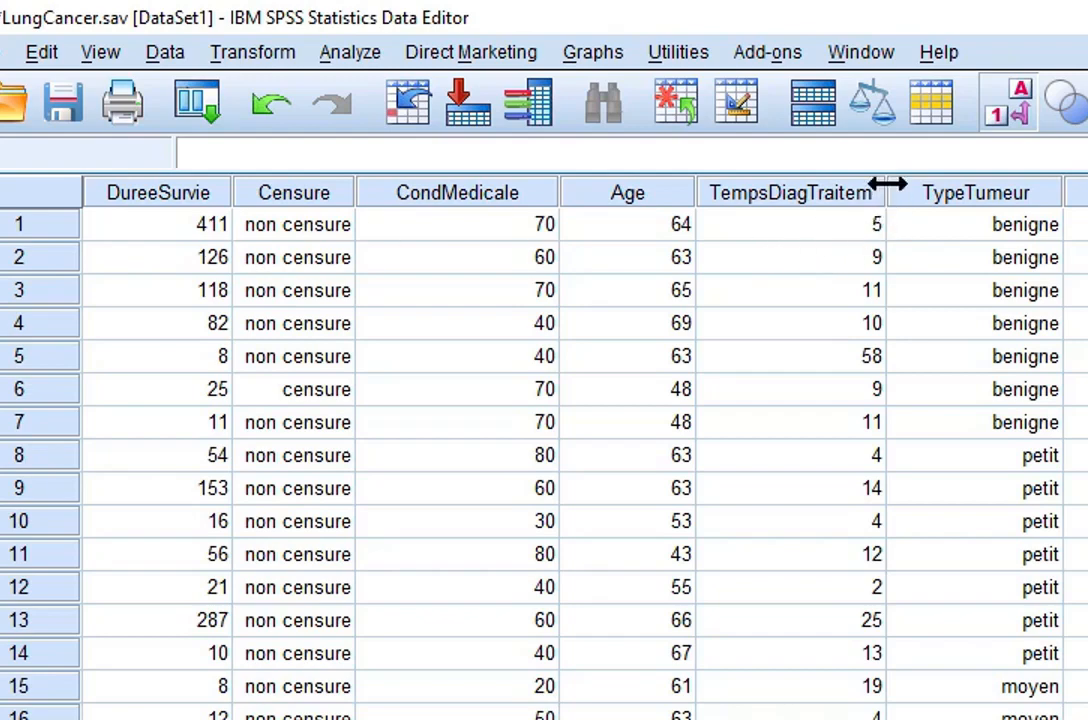
pyautogui.click(28, 224)
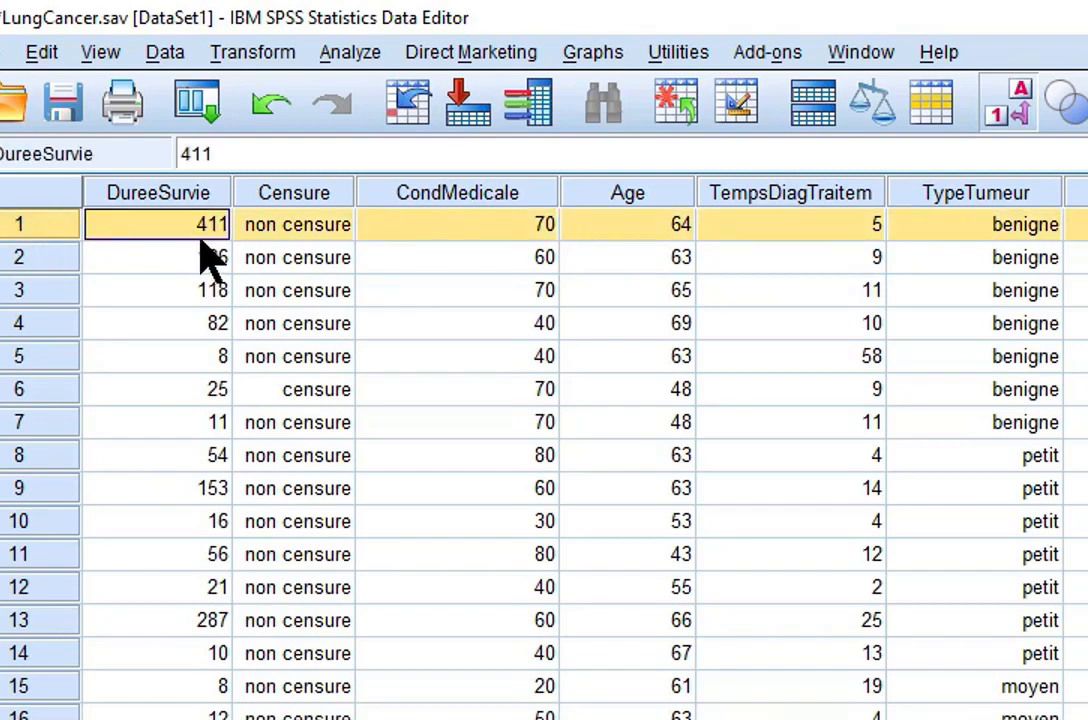
pyautogui.click(325, 226)
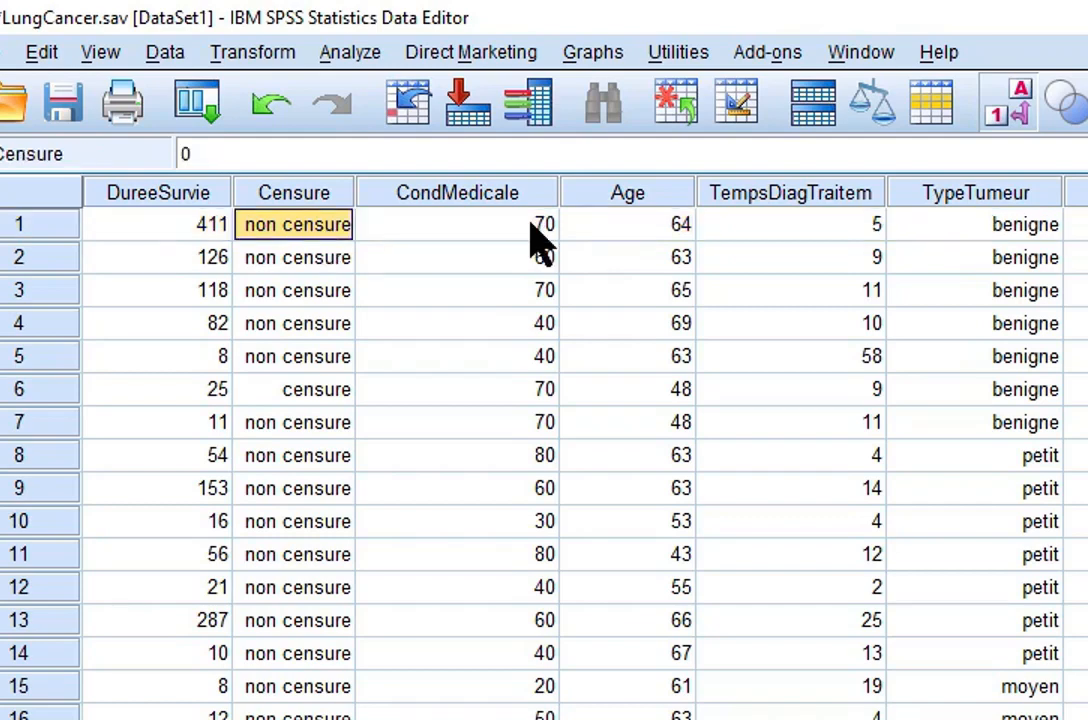
pyautogui.click(537, 228)
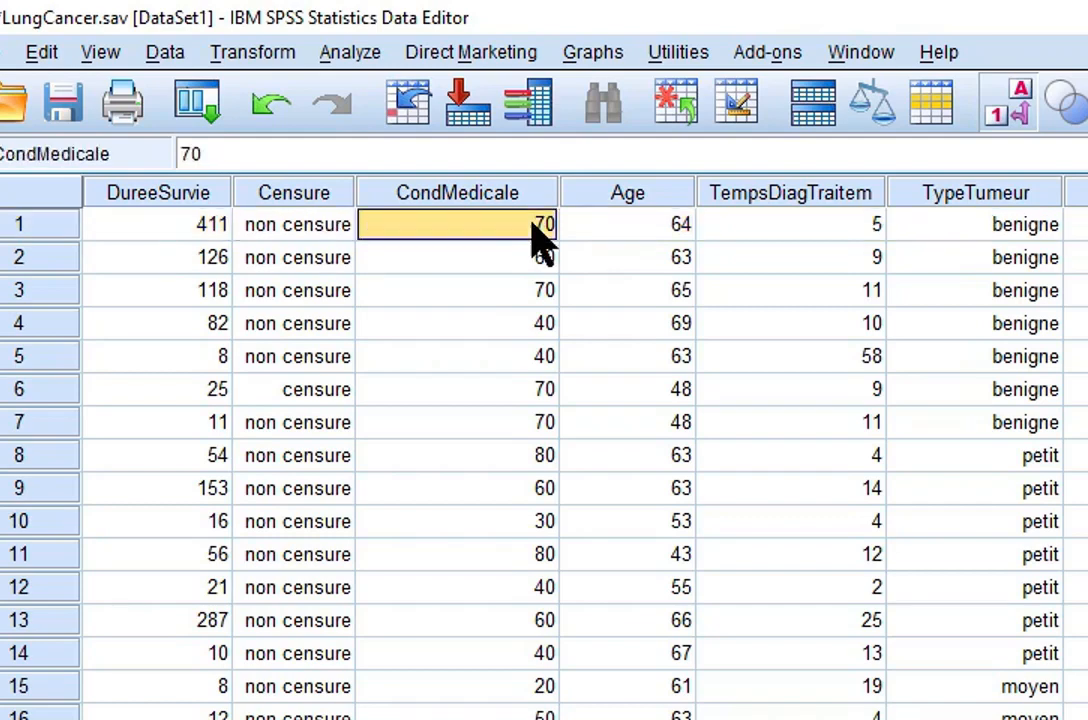
pyautogui.click(673, 227)
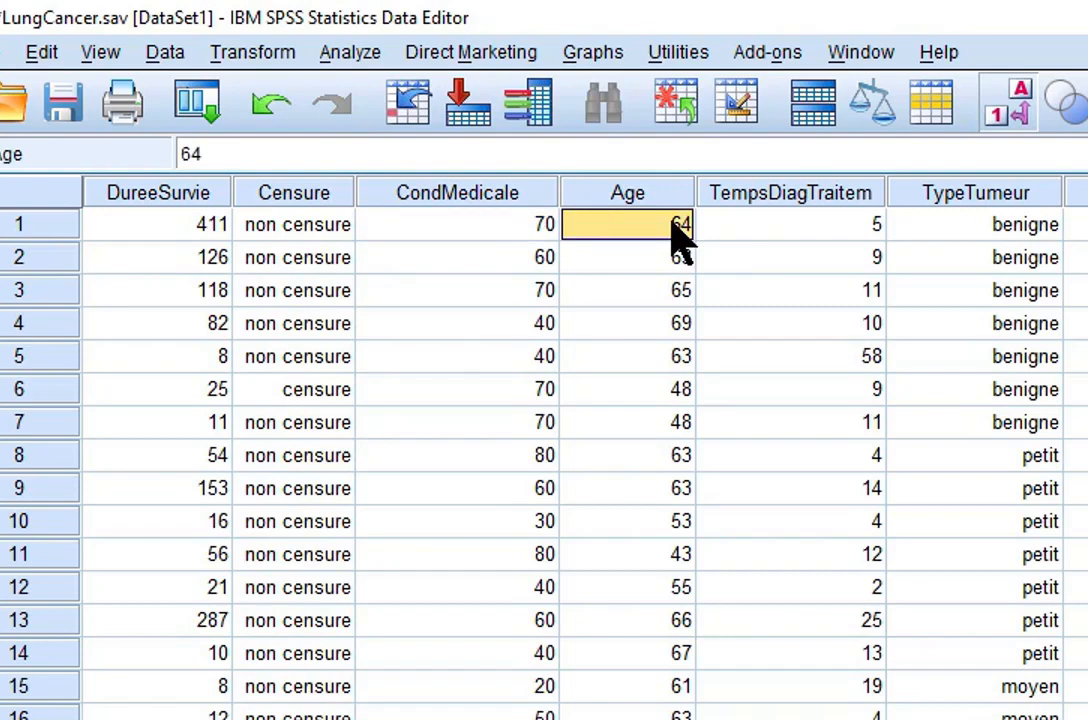
pyautogui.click(802, 226)
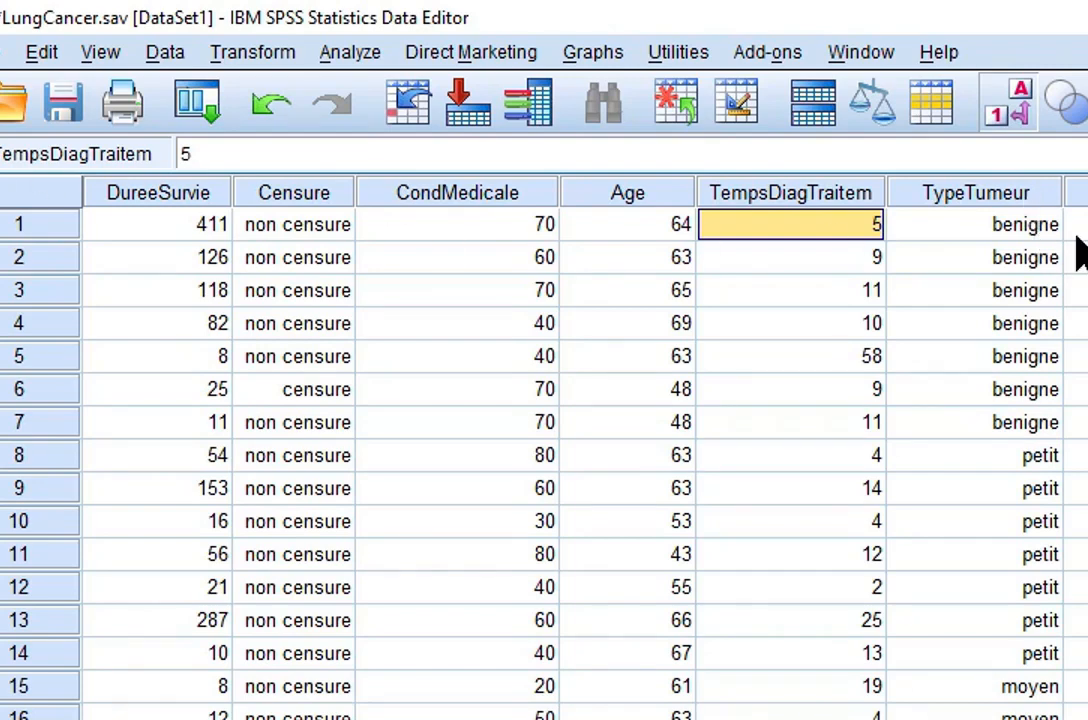
pyautogui.click(1037, 228)
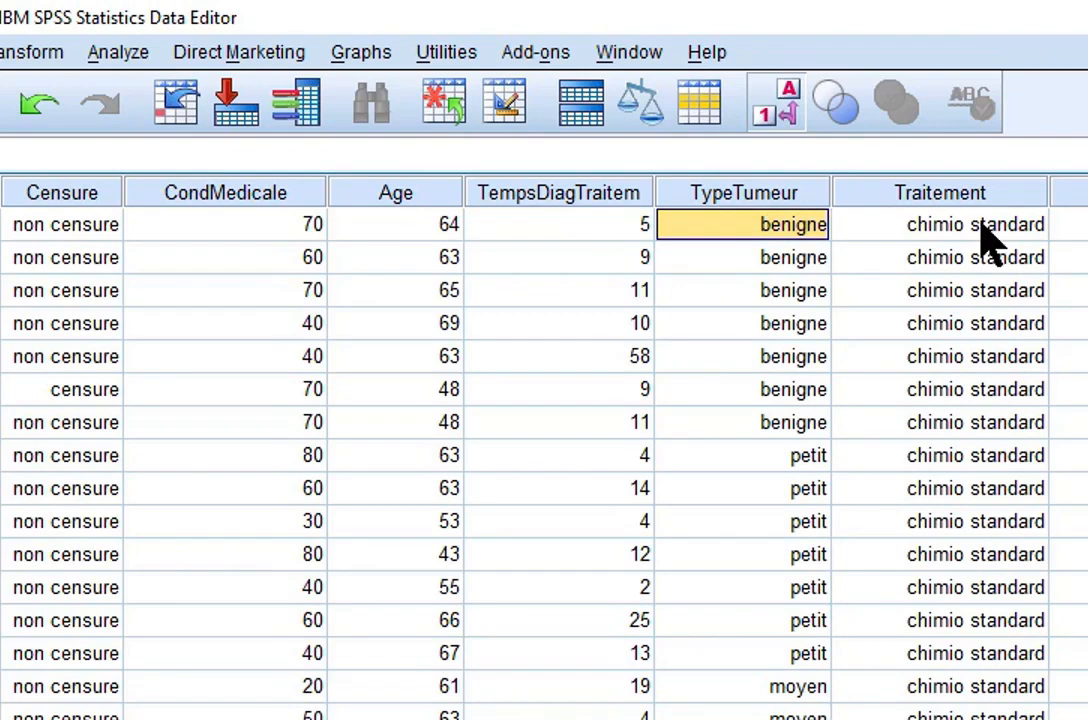
pyautogui.click(985, 240)
pyautogui.click(26, 358)
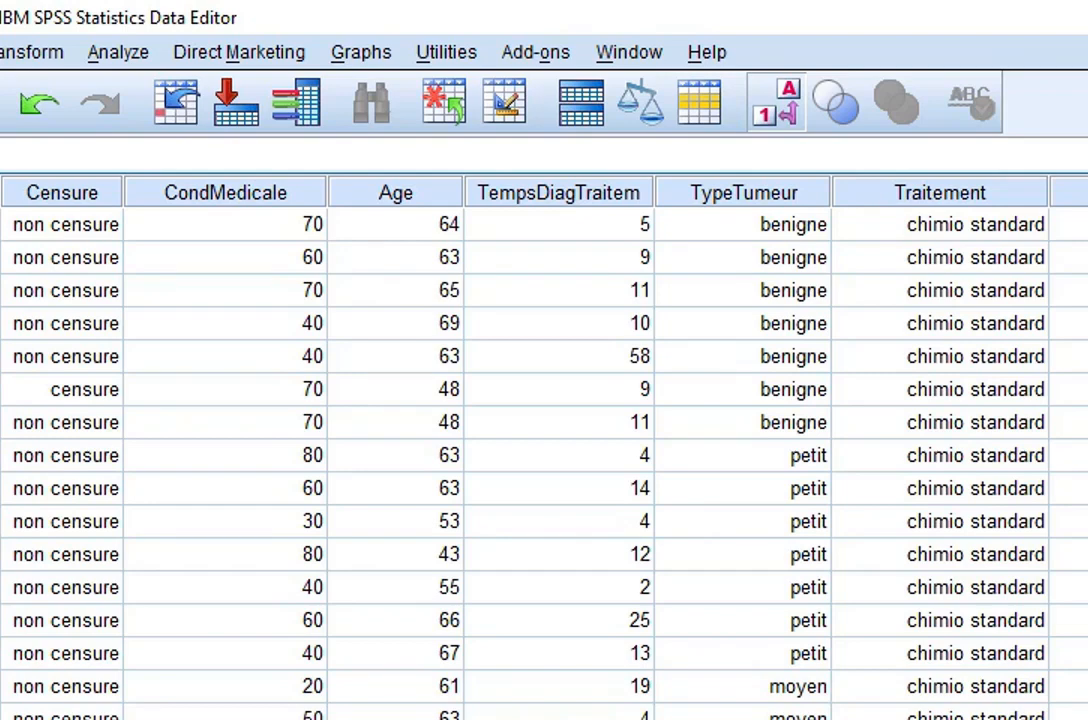
pyautogui.scroll(-2, 1075, 475)
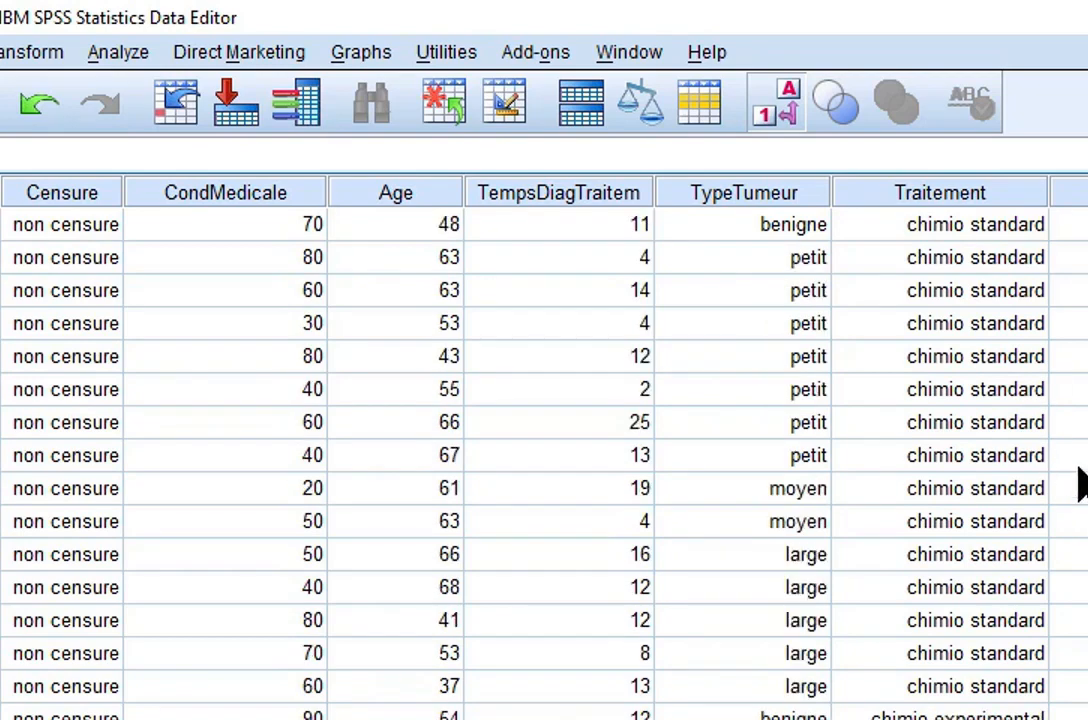
pyautogui.scroll(-2, 1068, 455)
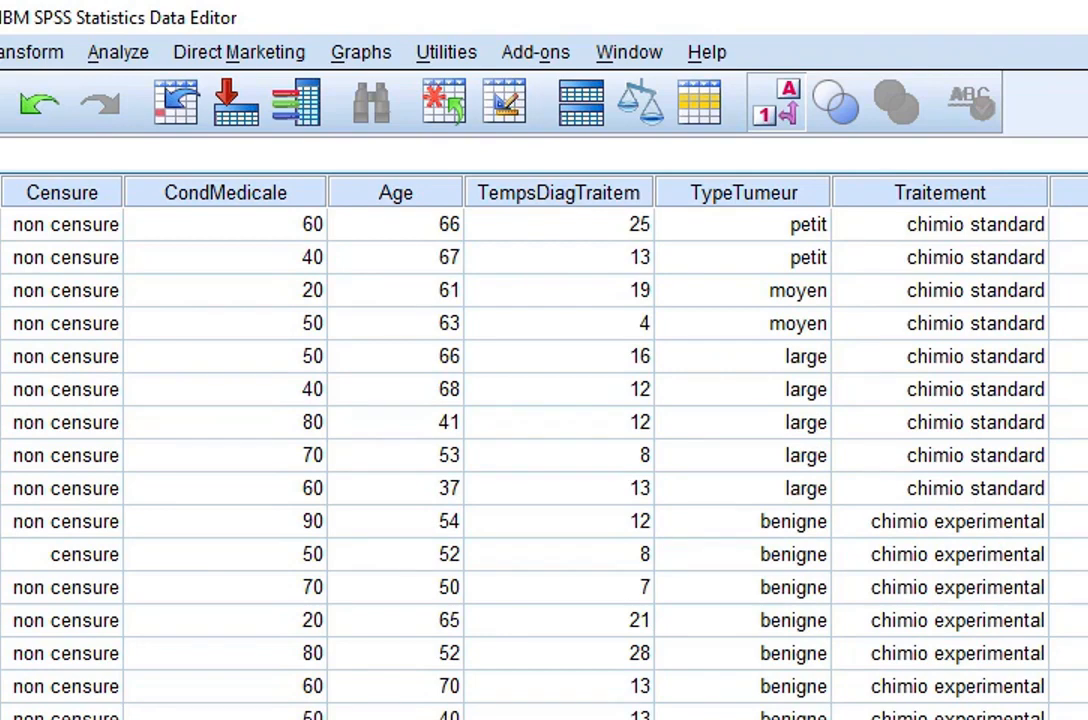
pyautogui.scroll(4, 544, 455)
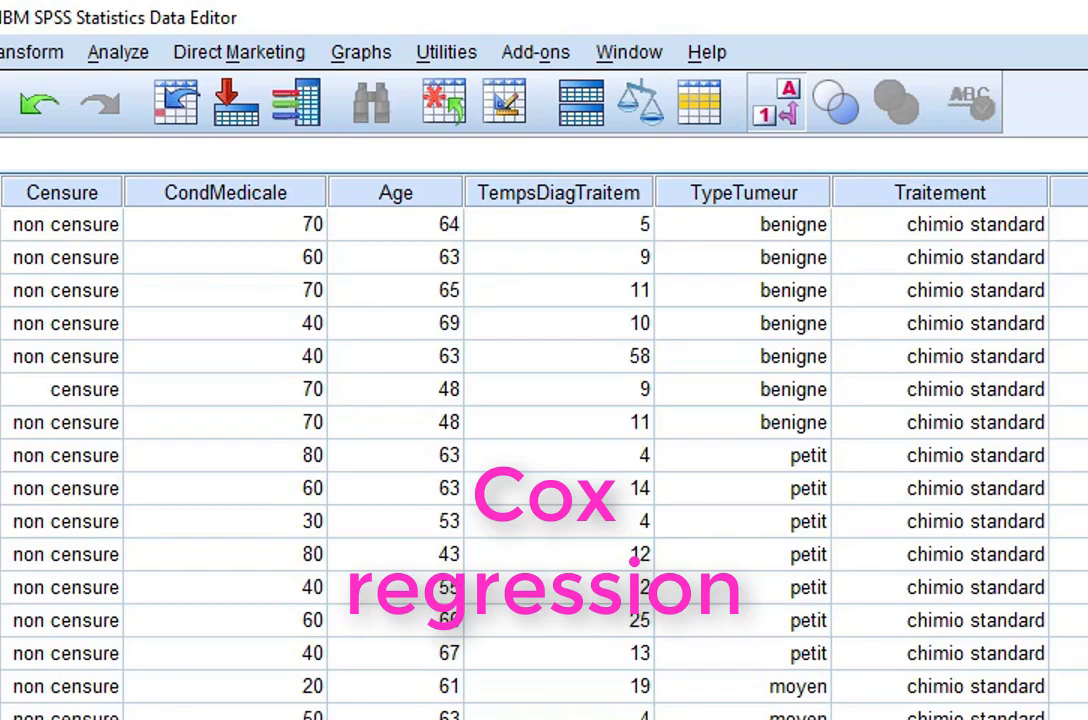
# Start a Cox Regression survival analysis and assign DureeSurvie as the time variable
pyautogui.click(120, 56)
pyautogui.moveTo(300, 648)
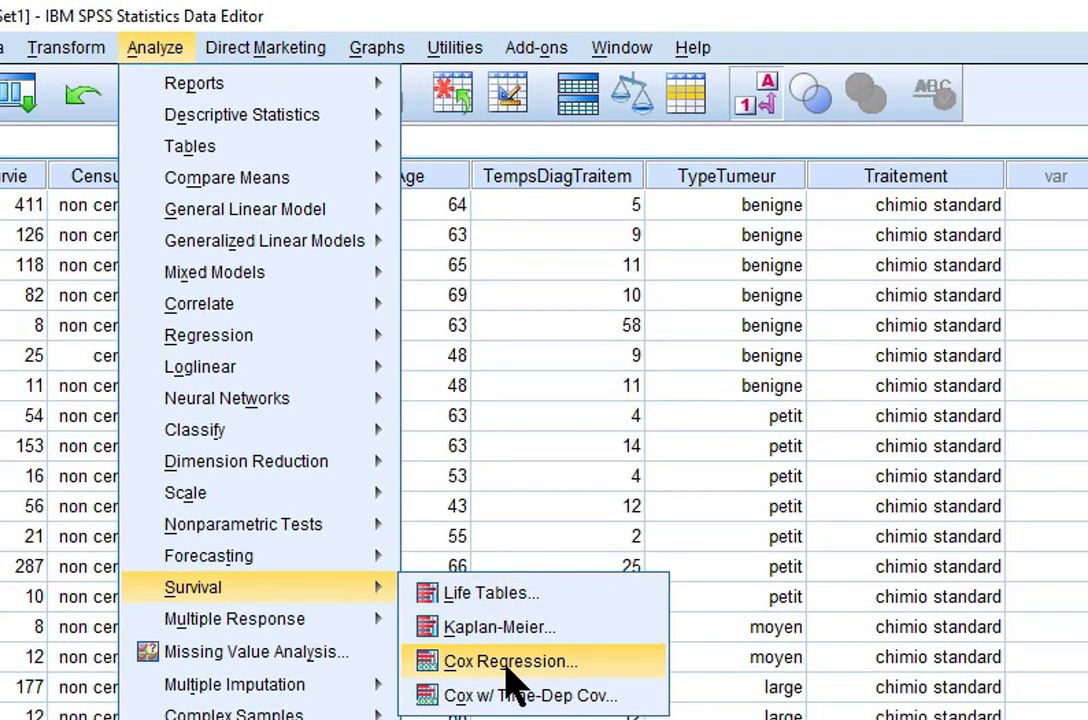
pyautogui.click(507, 663)
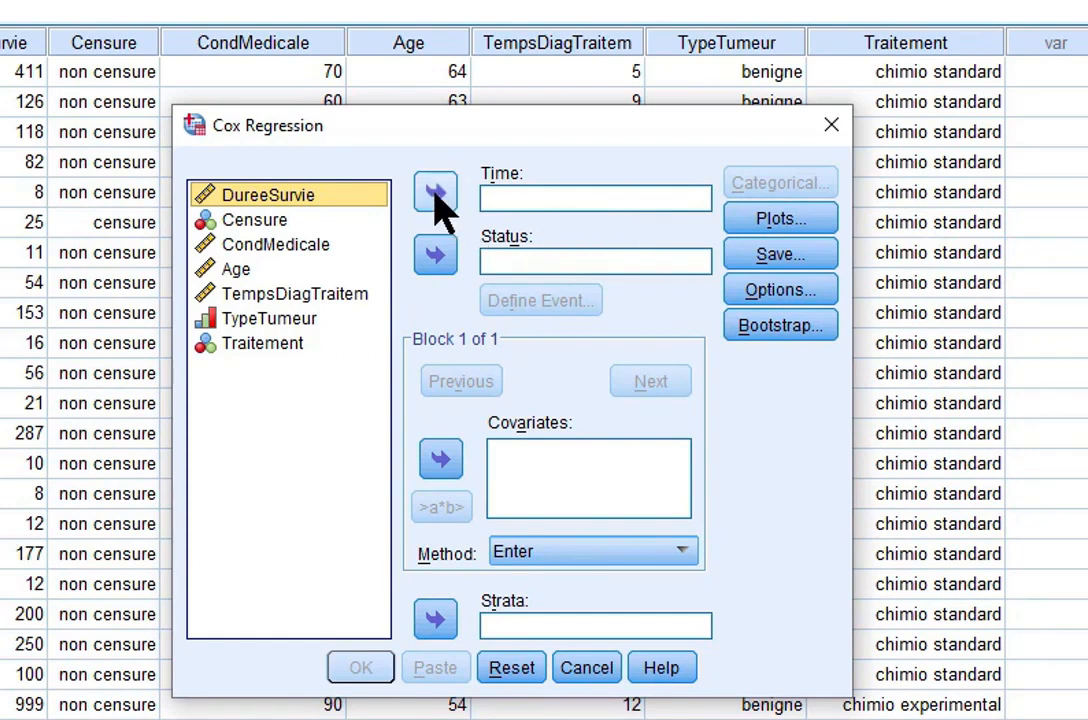
pyautogui.click(435, 192)
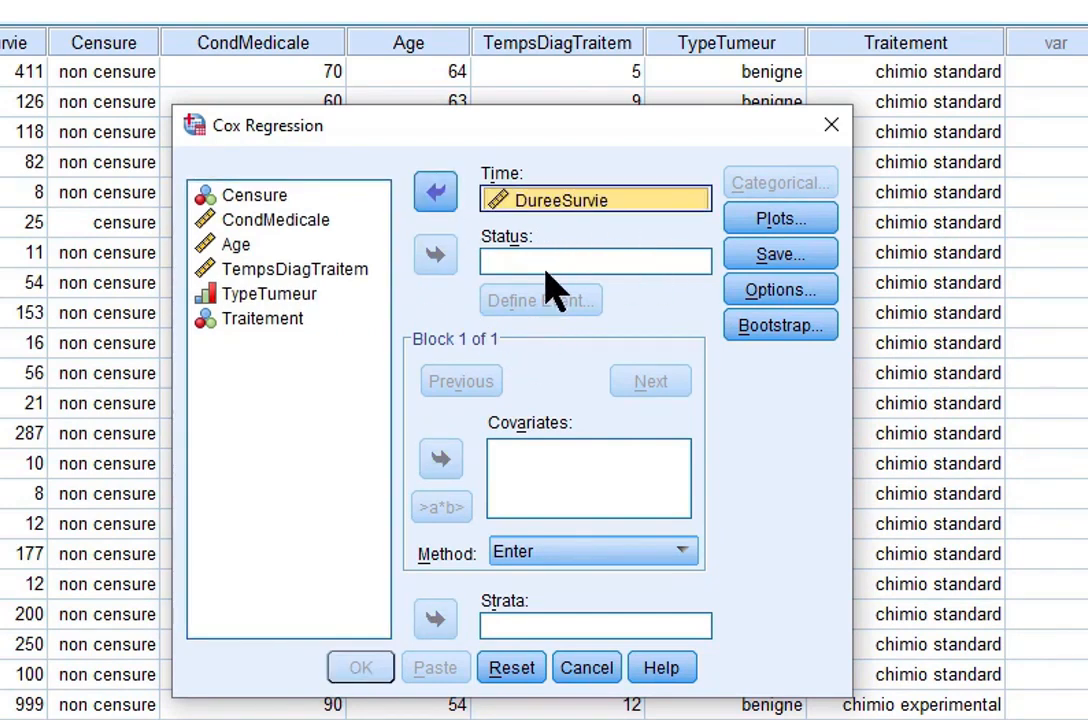
# Assign Censure as the status variable and define its event by the single value 0
pyautogui.click(262, 195)
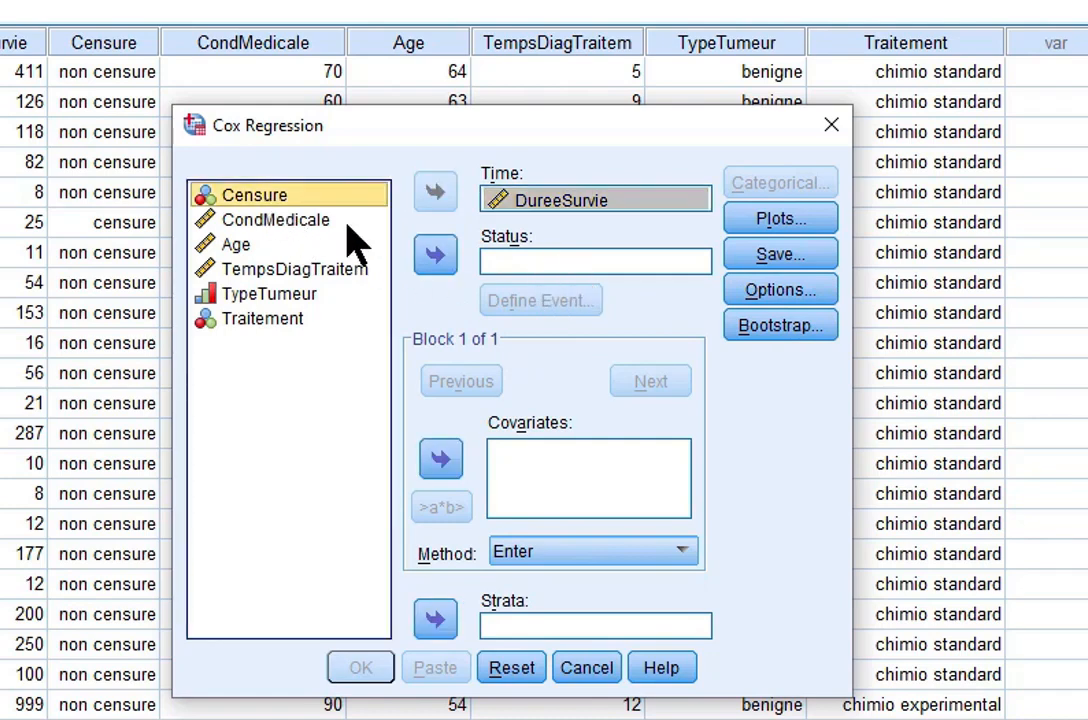
pyautogui.click(433, 256)
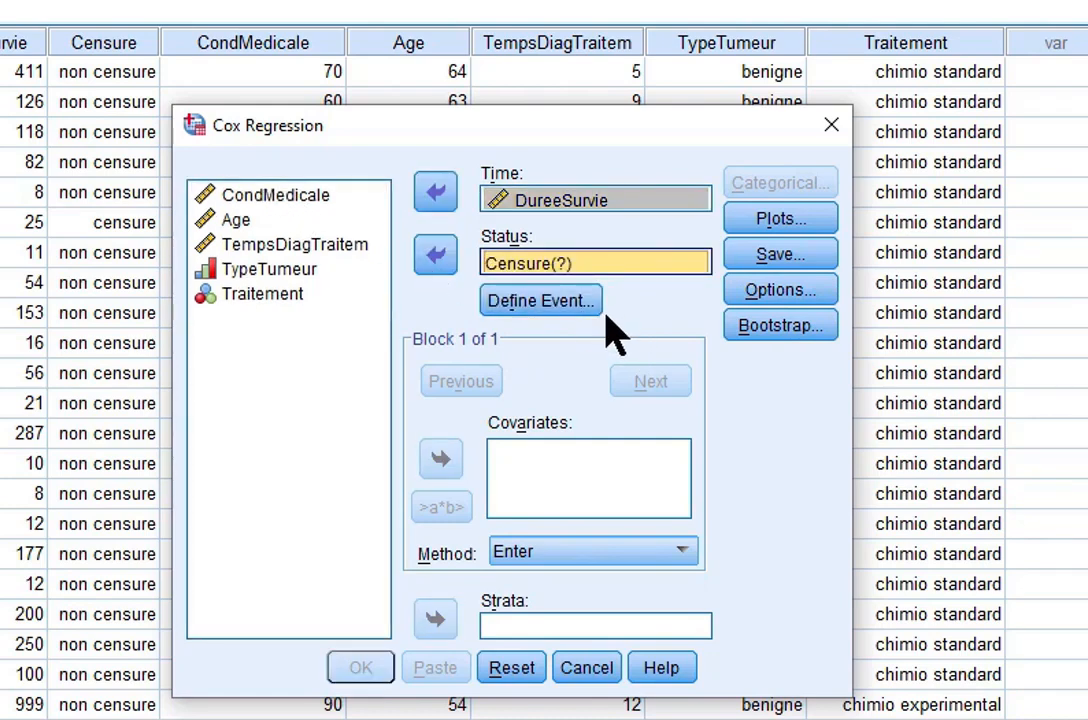
pyautogui.click(574, 303)
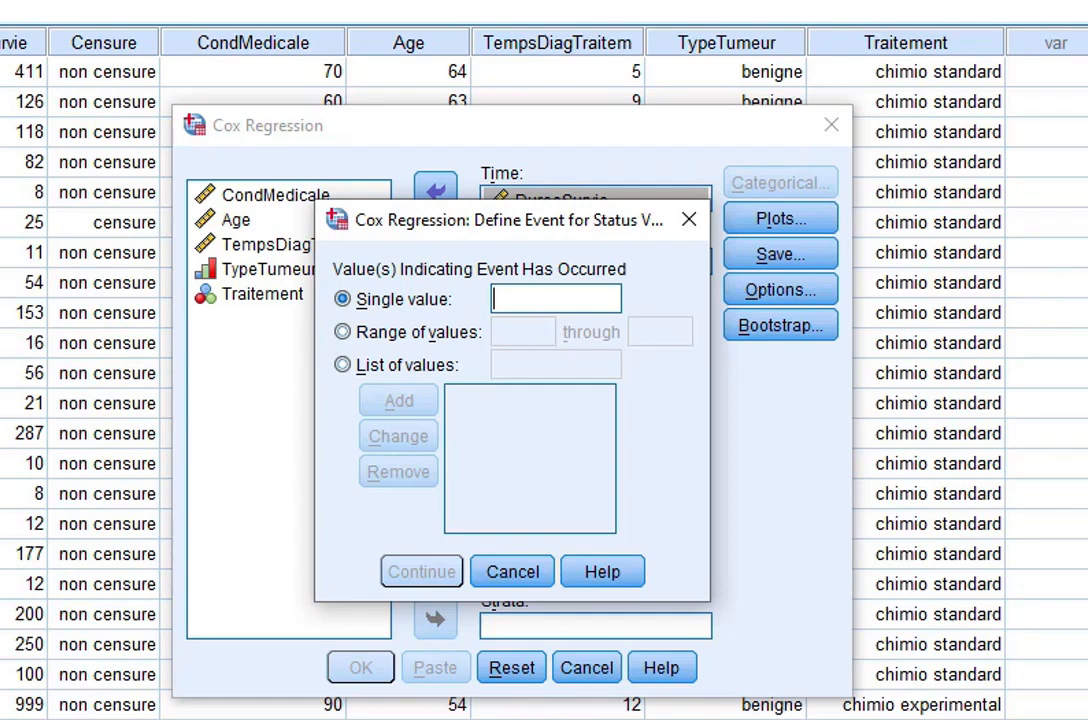
pyautogui.write('0')
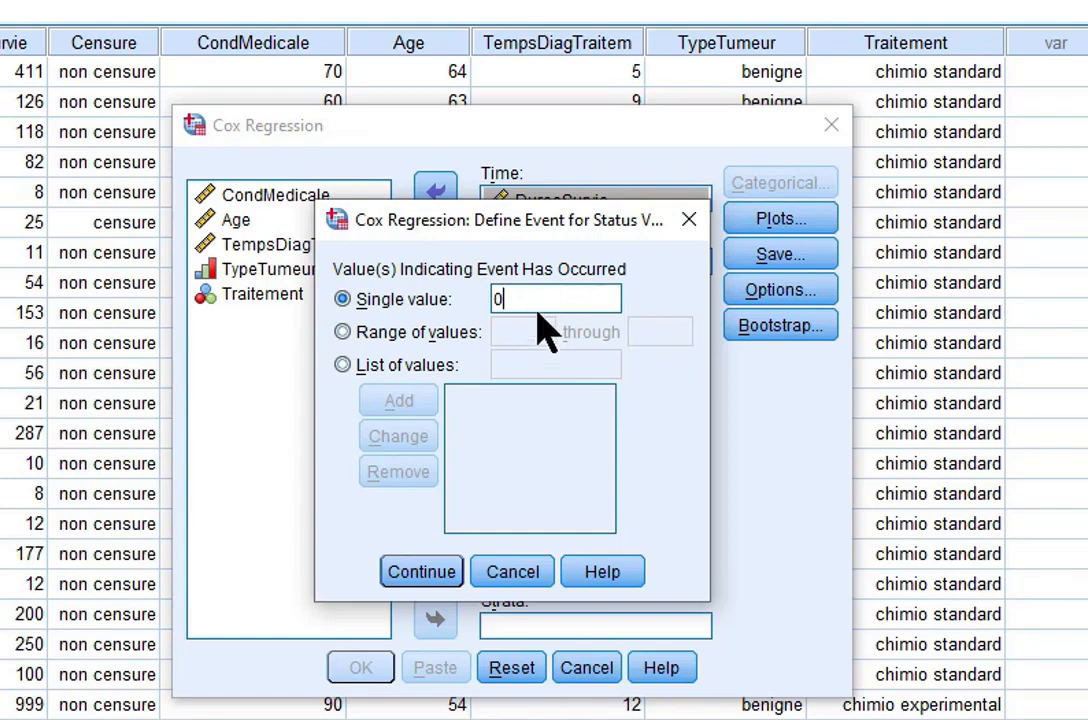
pyautogui.click(423, 578)
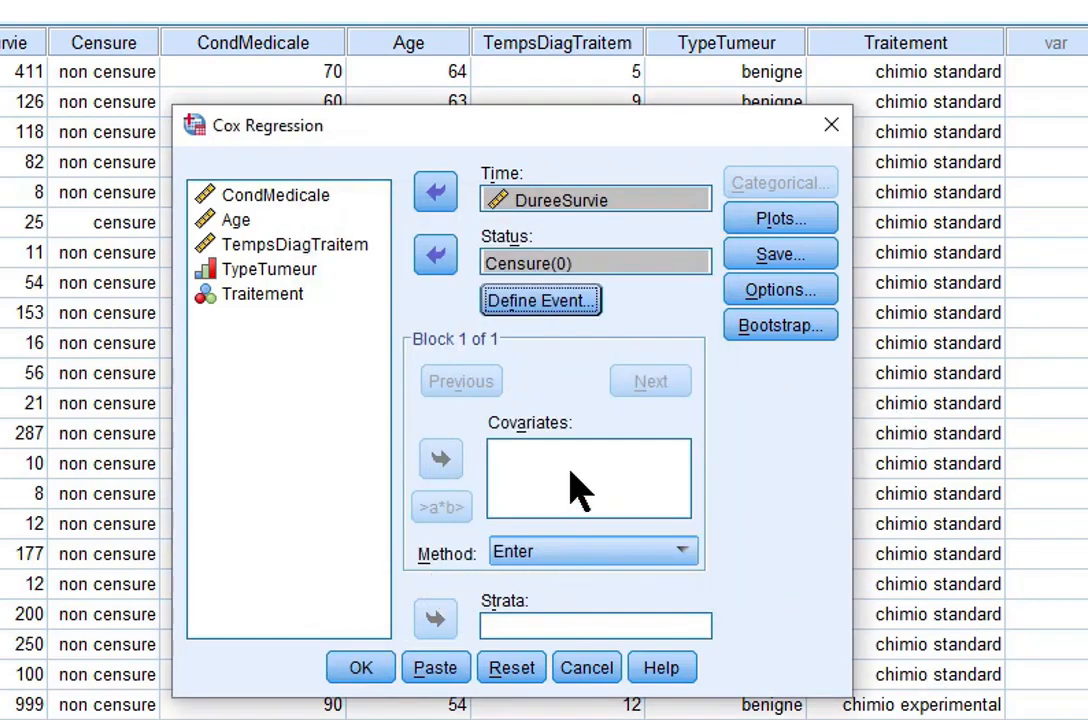
# Add CondMedicale, Age, TempsDiagTraitem, TypeTumeur and Traitement together as covariates of the Cox model
pyautogui.click(256, 195)
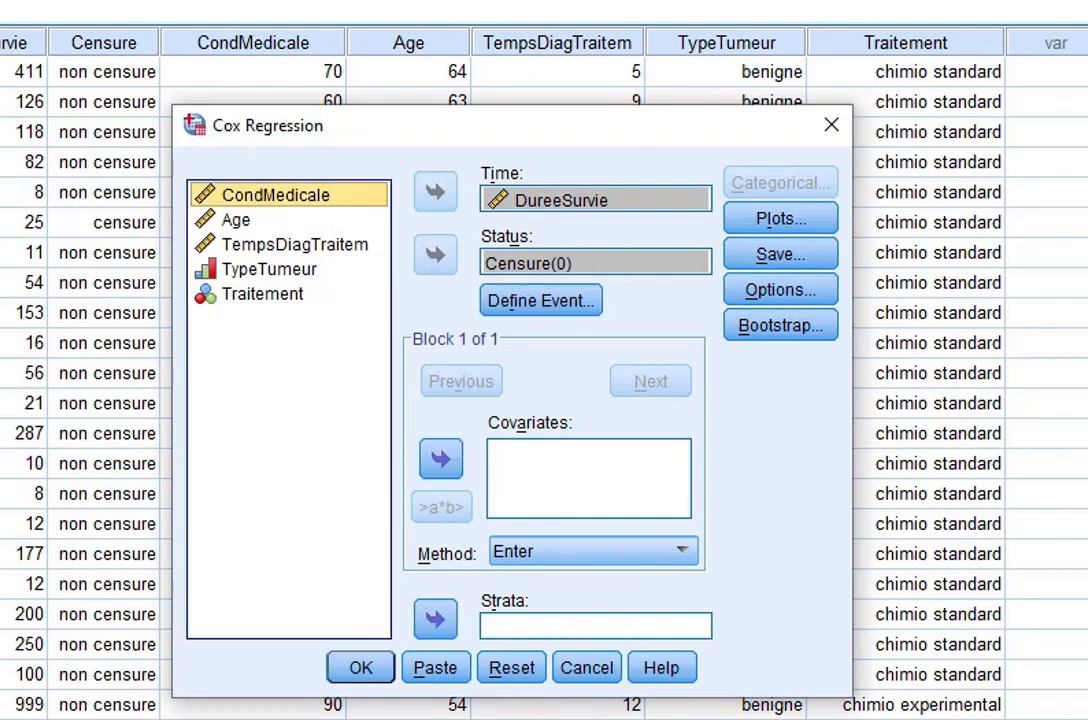
pyautogui.hotkey('shift', 'Down')
pyautogui.hotkey('shift', 'Down')
pyautogui.hotkey('shift', 'Down')
pyautogui.hotkey('shift', 'Down')
pyautogui.click(441, 462)
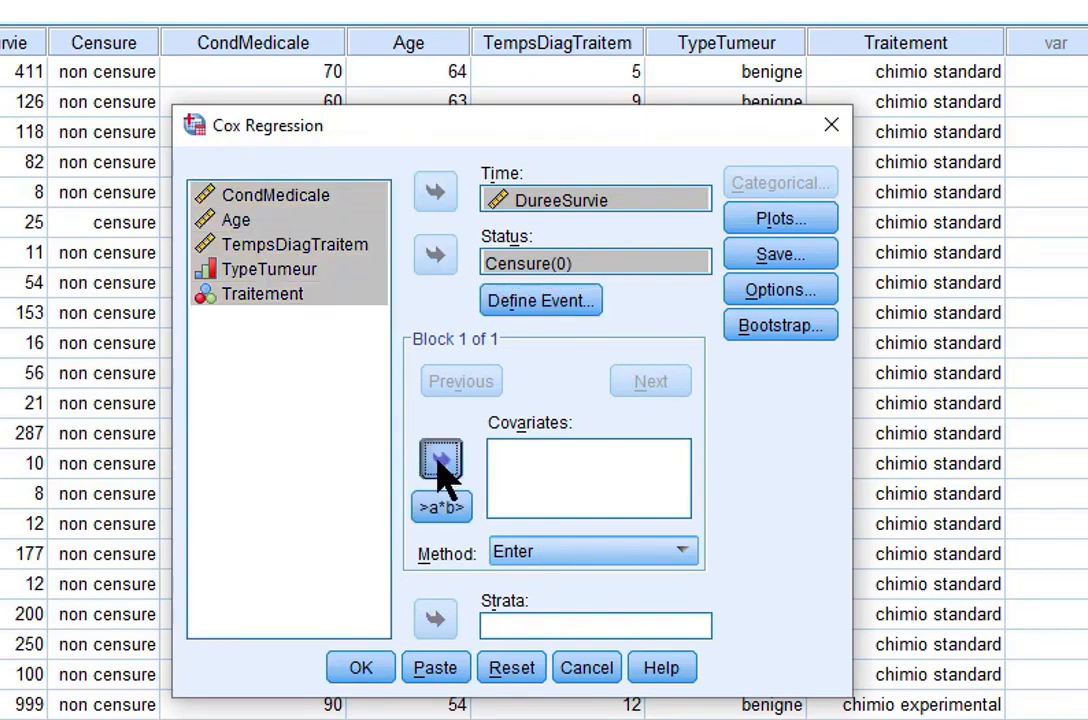
# Define Traitement and TypeTumeur as categorical covariates, keeping the Indicator contrast with the last category as reference
pyautogui.click(779, 186)
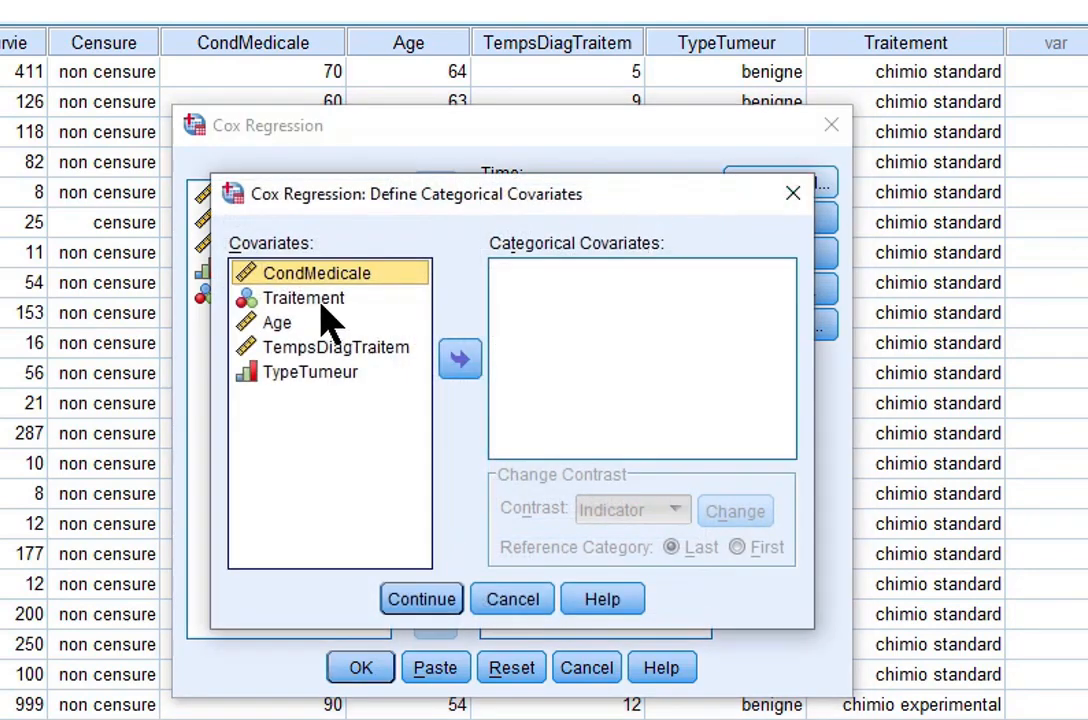
pyautogui.click(320, 300)
pyautogui.click(460, 358)
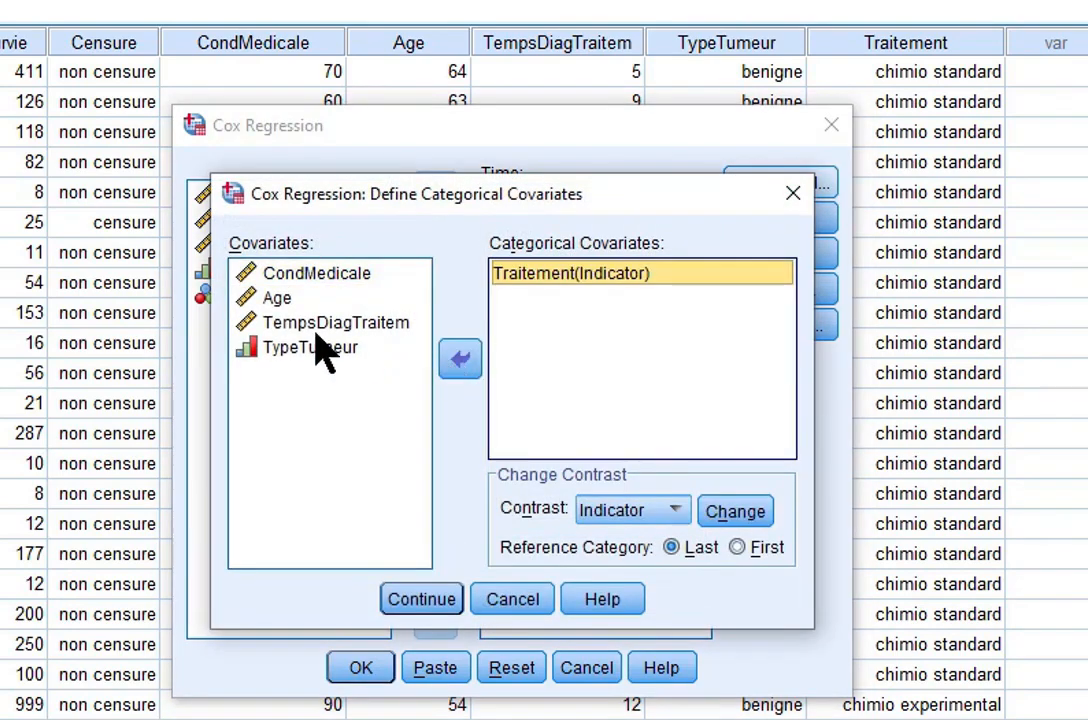
pyautogui.click(318, 347)
pyautogui.click(458, 356)
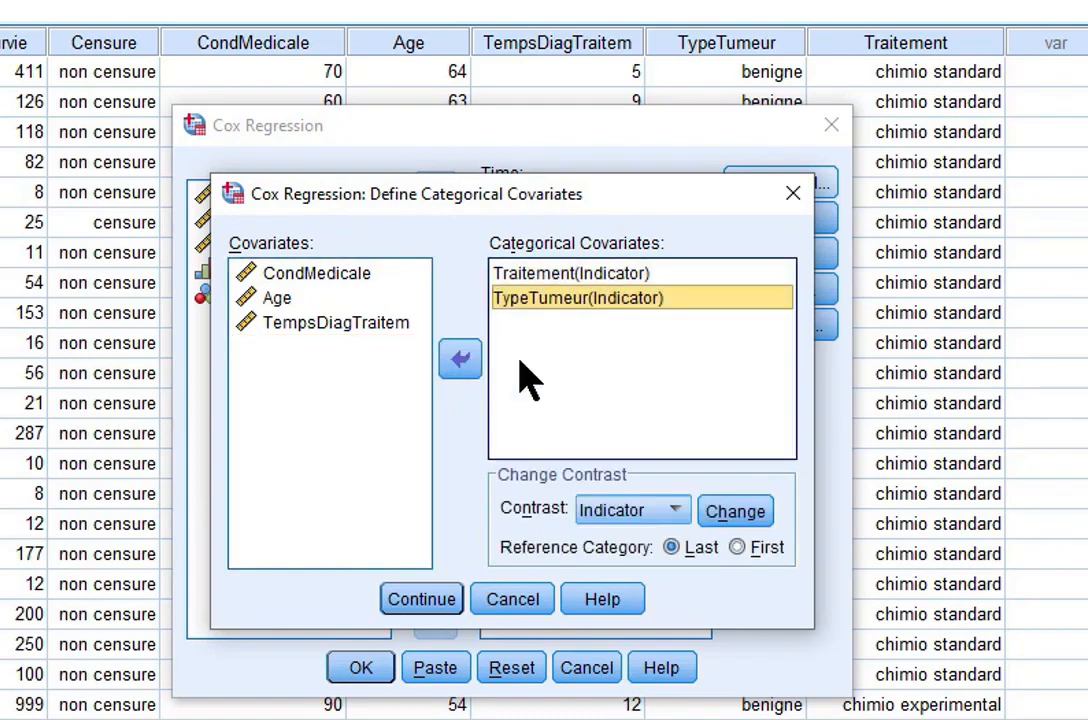
pyautogui.click(410, 604)
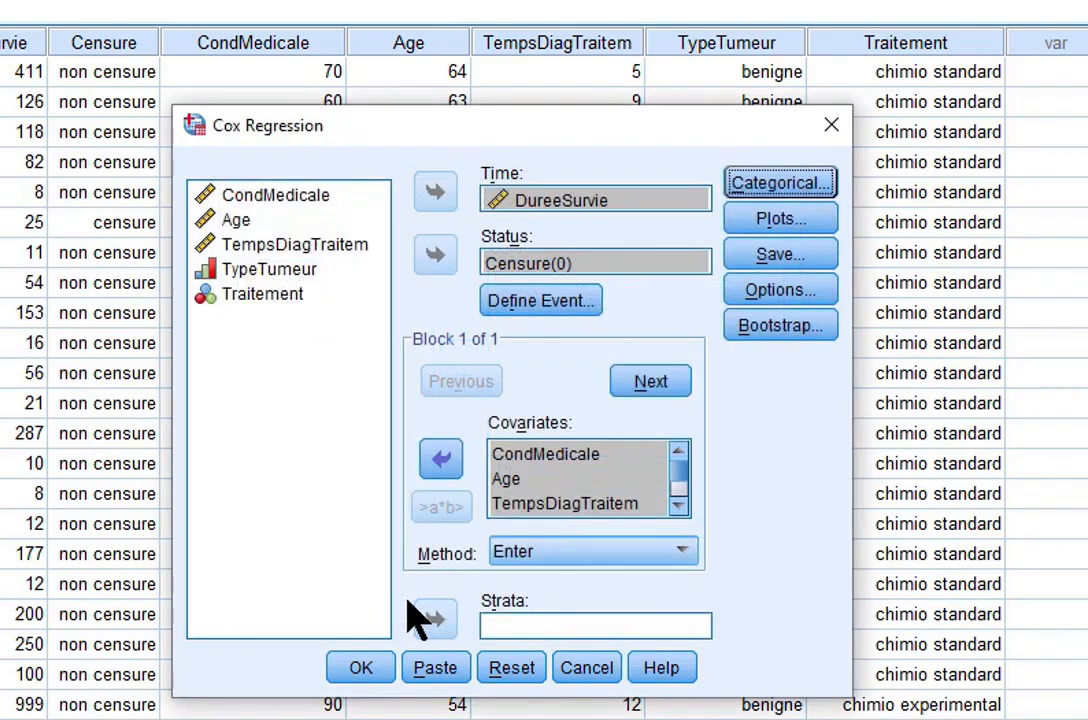
# Request Survival and Hazard plots with separate lines for Traitement
pyautogui.click(786, 222)
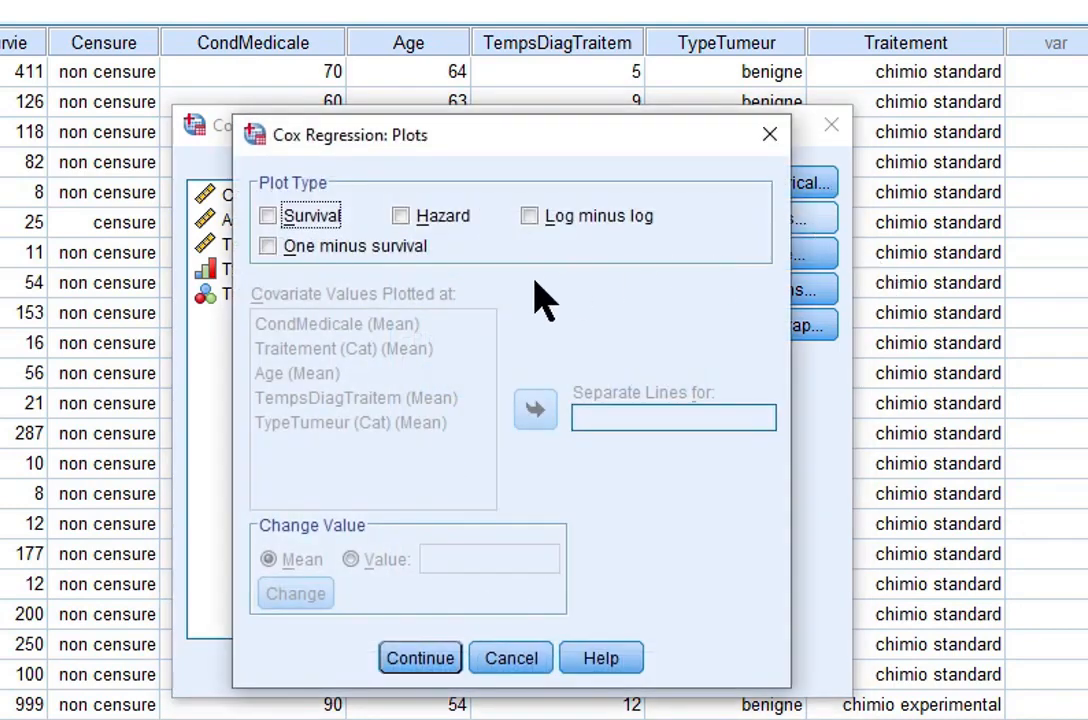
pyautogui.click(268, 217)
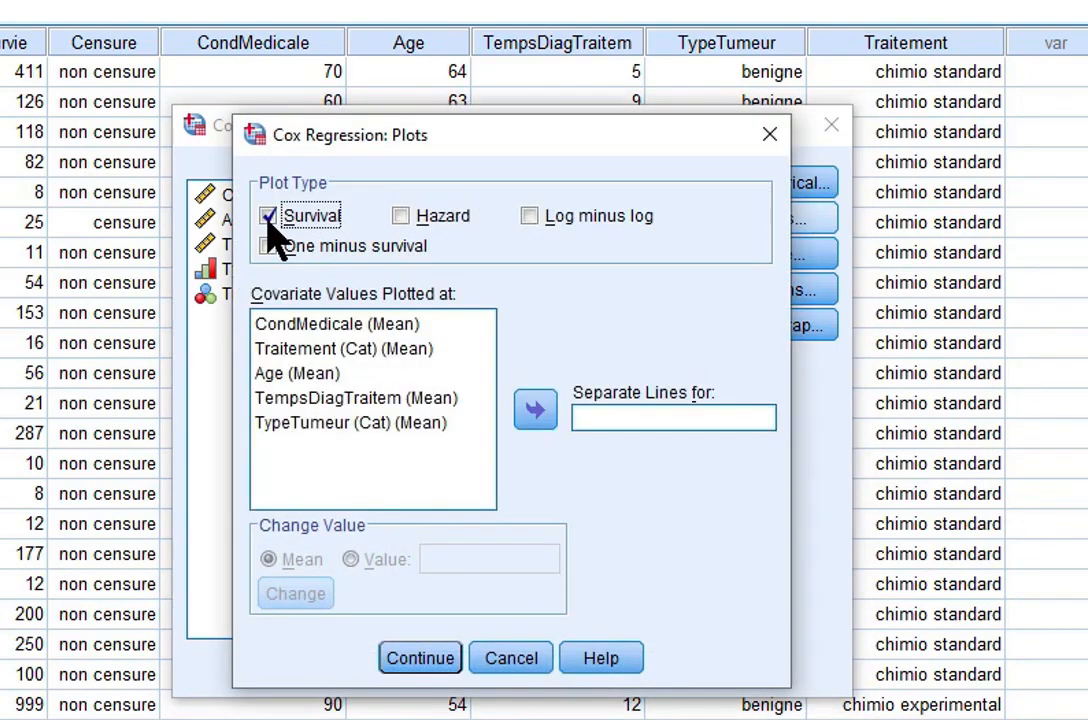
pyautogui.click(401, 217)
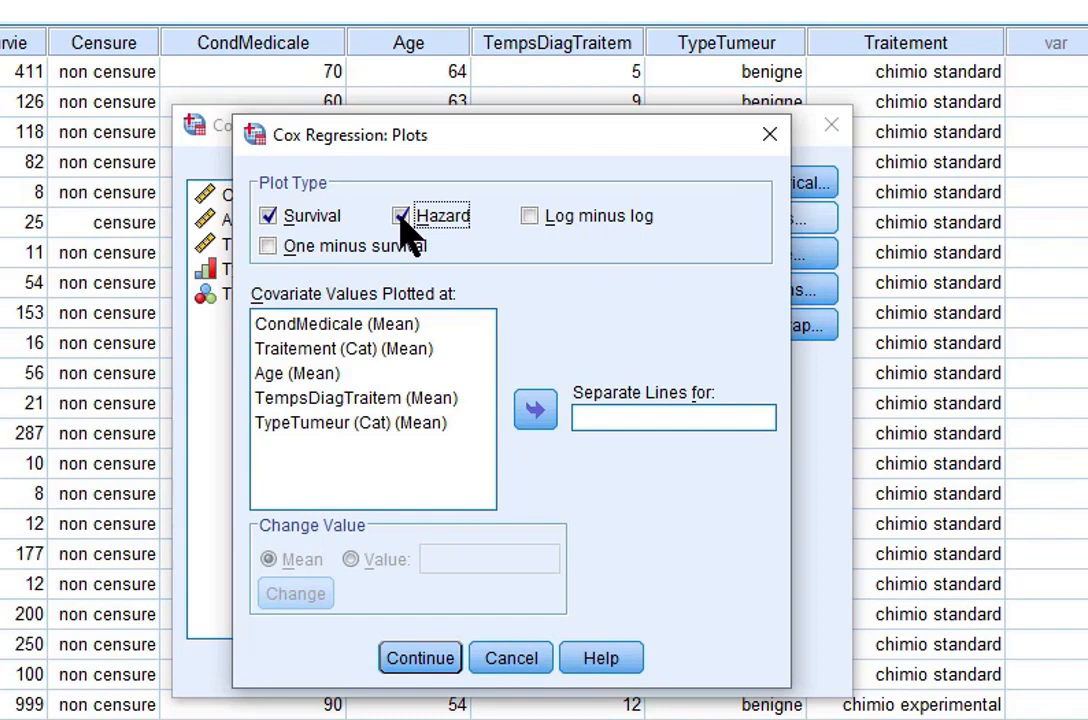
pyautogui.click(410, 347)
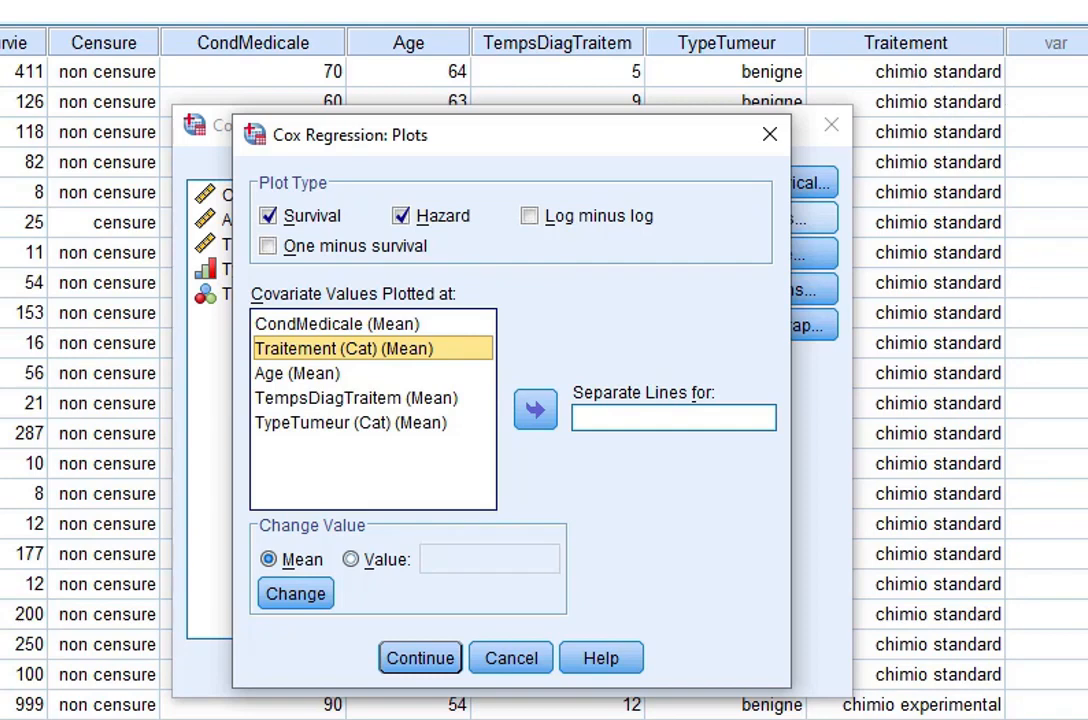
pyautogui.click(535, 409)
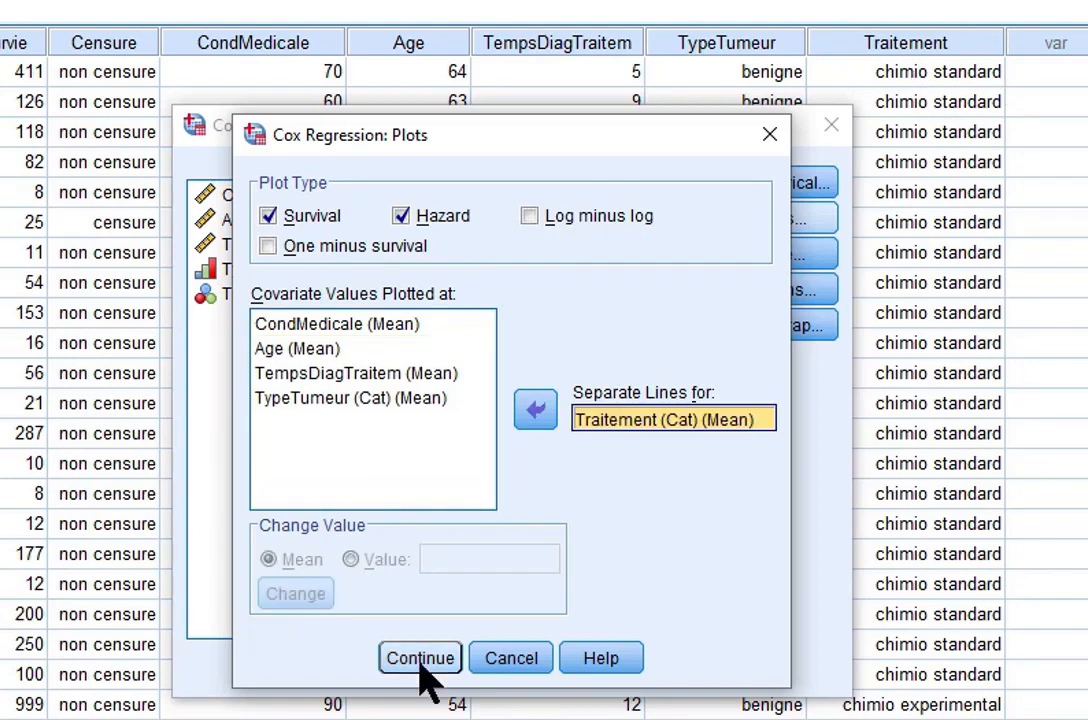
pyautogui.click(420, 660)
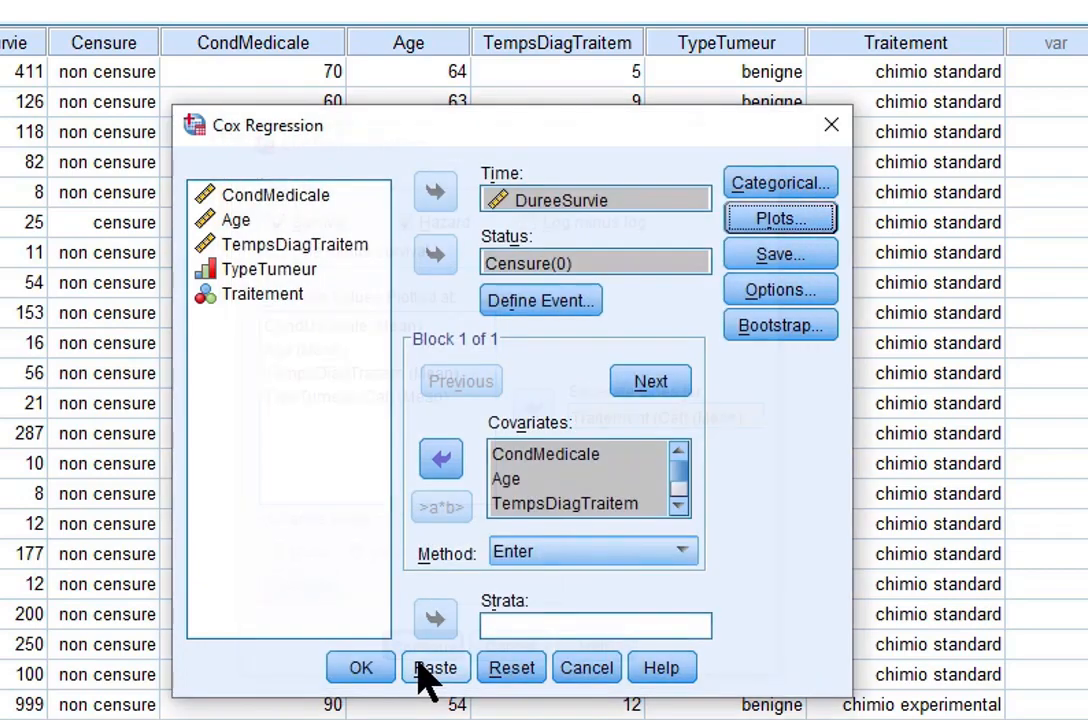
# Include the 95% confidence interval for exp(B) in the model statistics and run the Cox regression
pyautogui.click(781, 290)
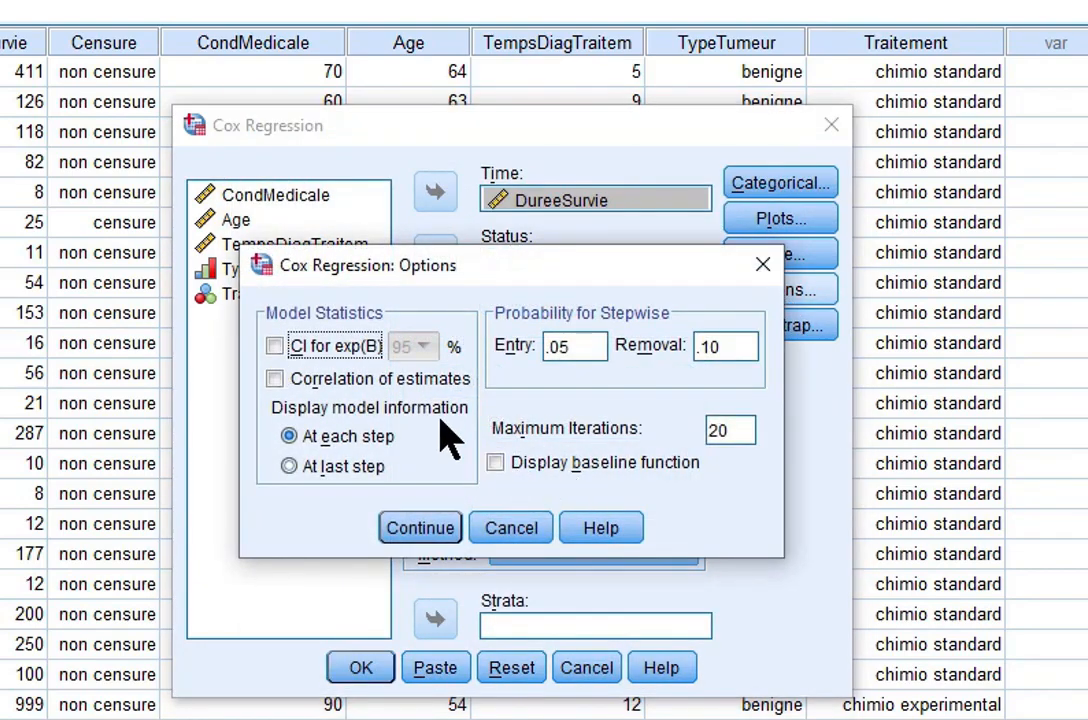
pyautogui.click(276, 346)
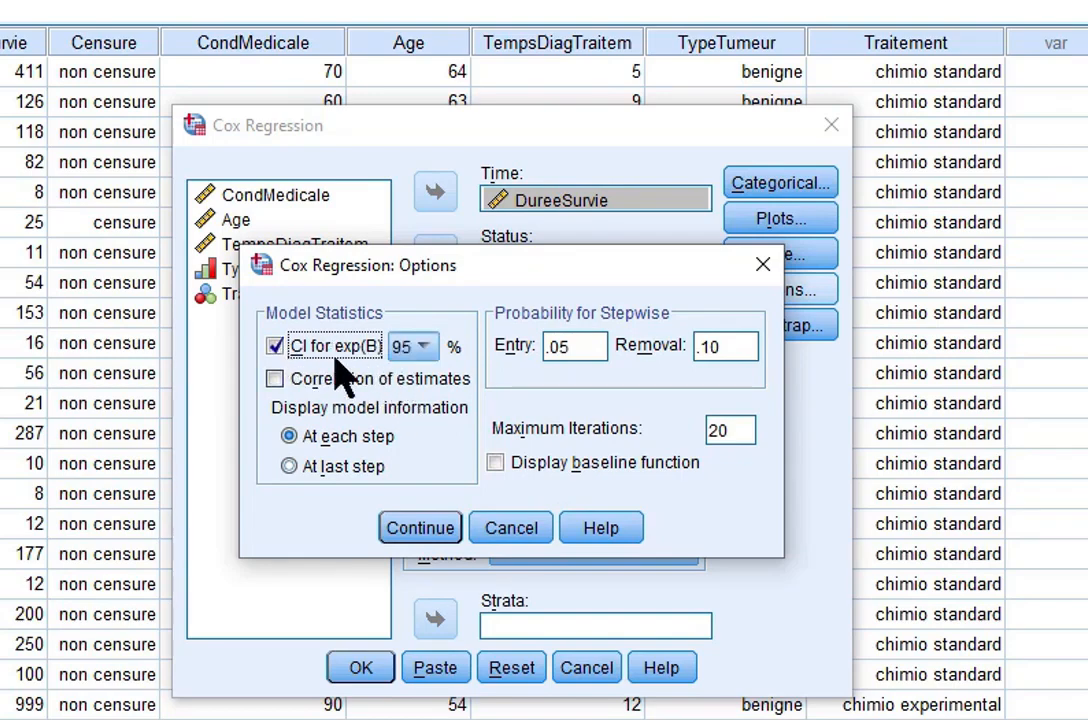
pyautogui.click(424, 533)
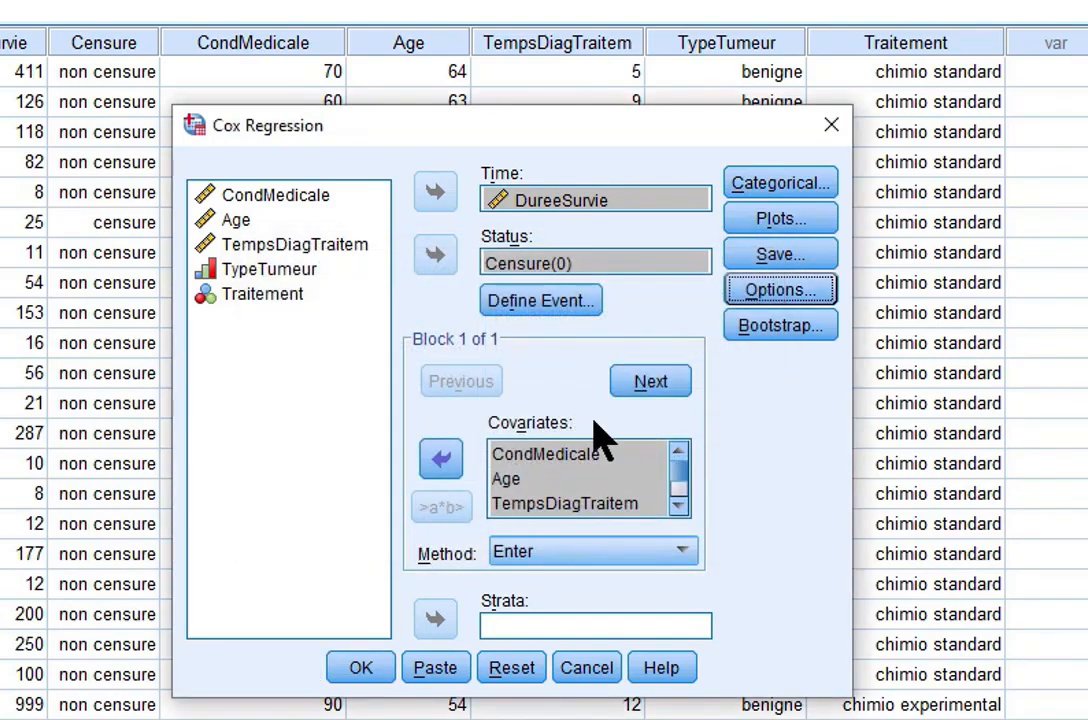
pyautogui.click(359, 671)
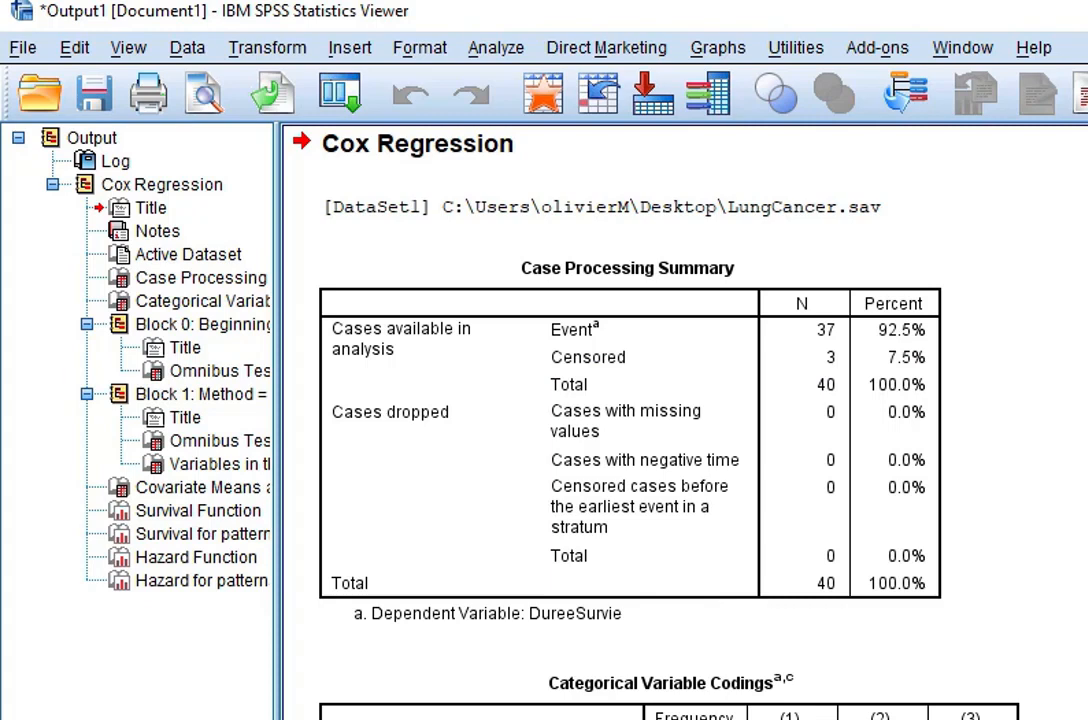
# Examine the Block 1 omnibus tests and the covariates in the Variables in the Equation table
pyautogui.scroll(-5, 680, 420)
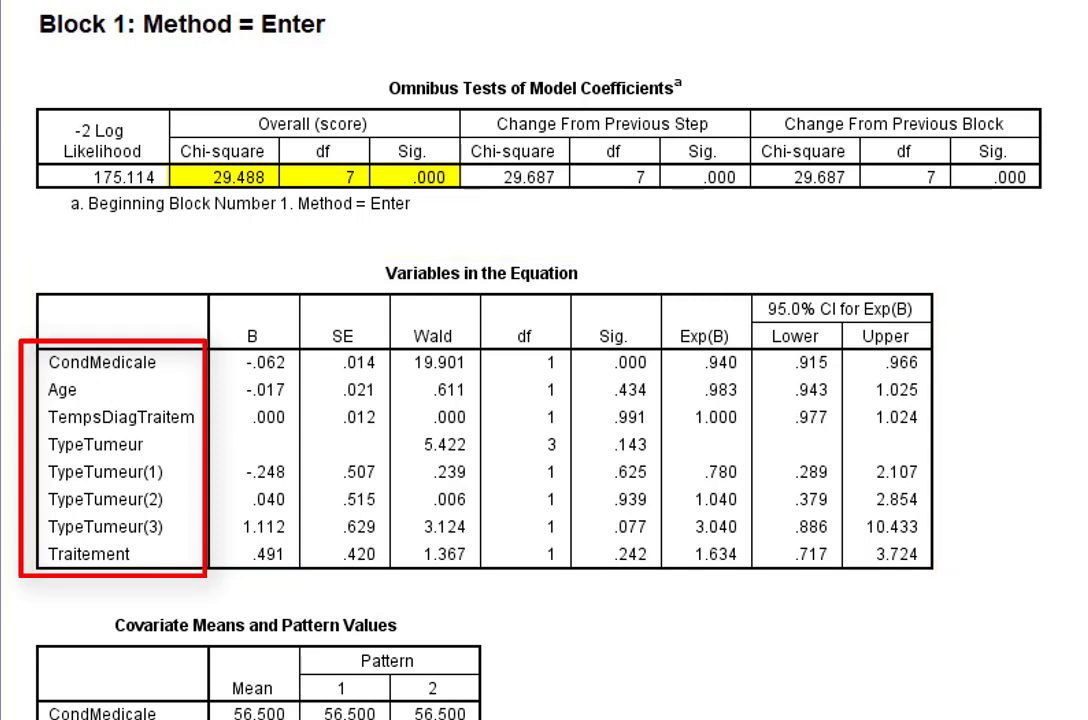
pyautogui.click(114, 413)
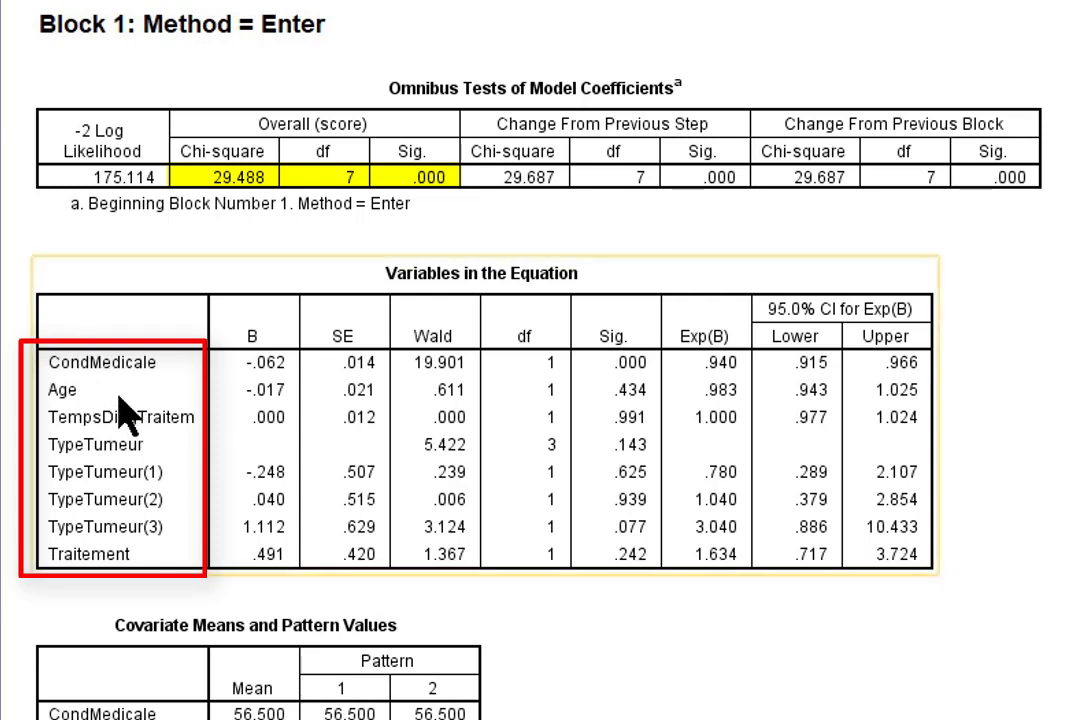